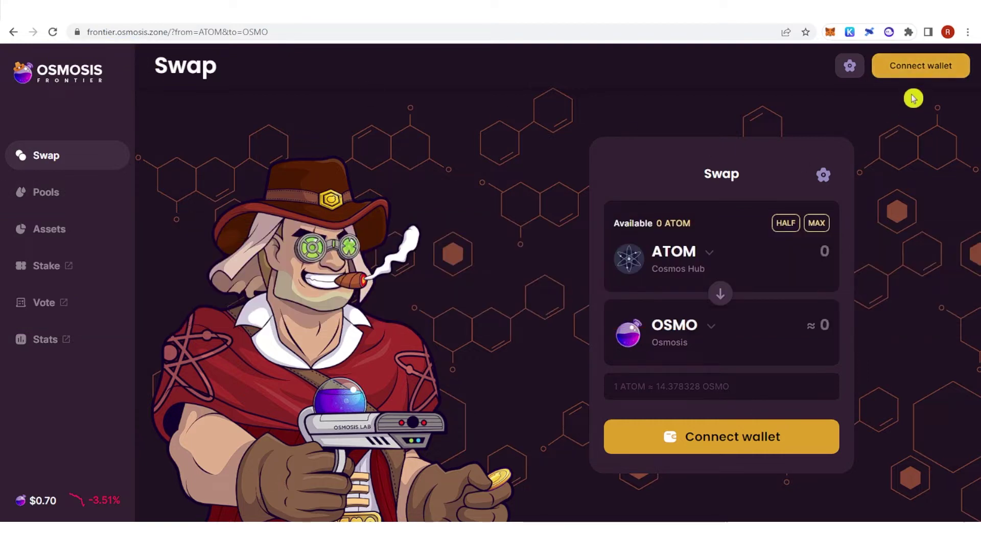
# Open the header's wallet connection prompt offering Keplr Wallet and WalletConnect
pyautogui.click(929, 73)
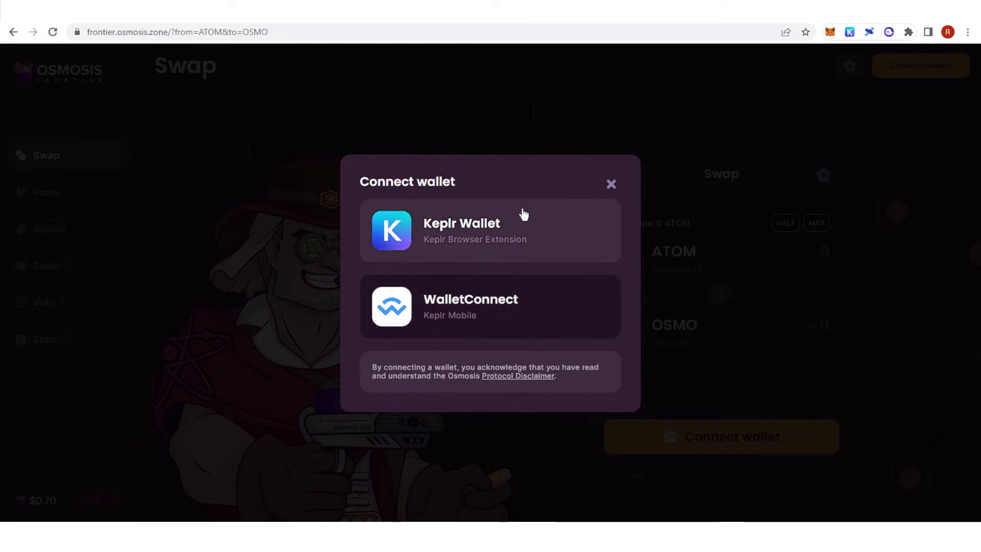
# Connect the Keplr wallet and view the Assets page balances totaling $0.58
pyautogui.click(453, 226)
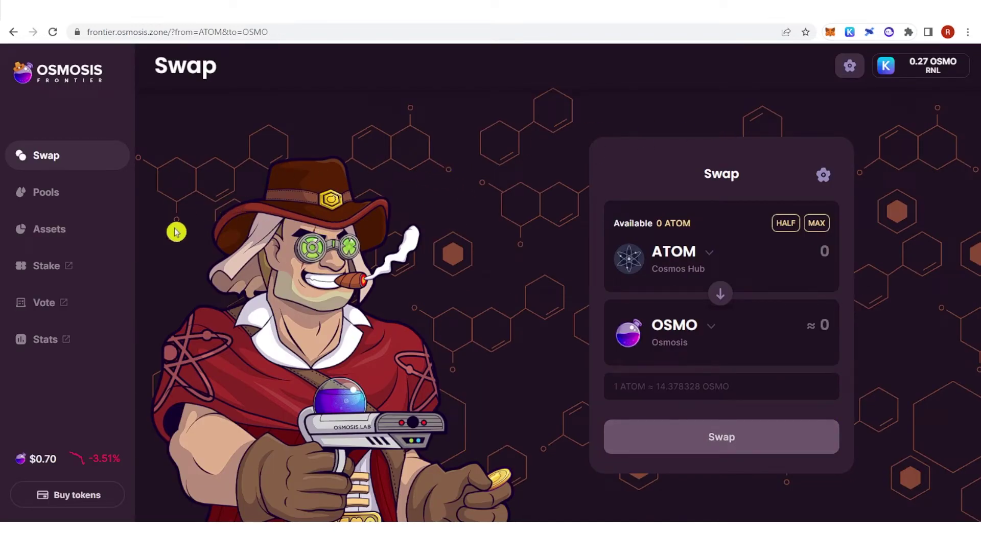
pyautogui.click(50, 228)
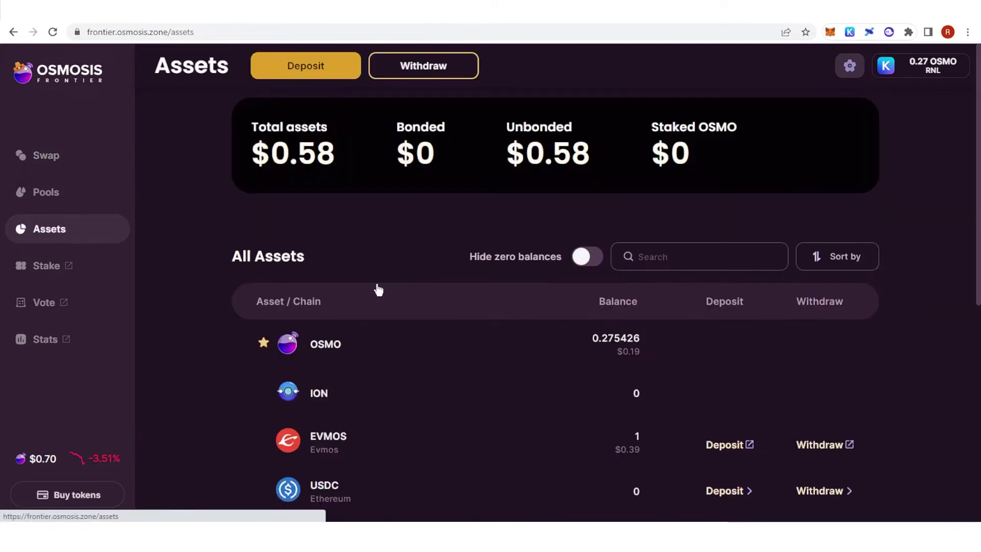
pyautogui.scroll(-1, 228, 301)
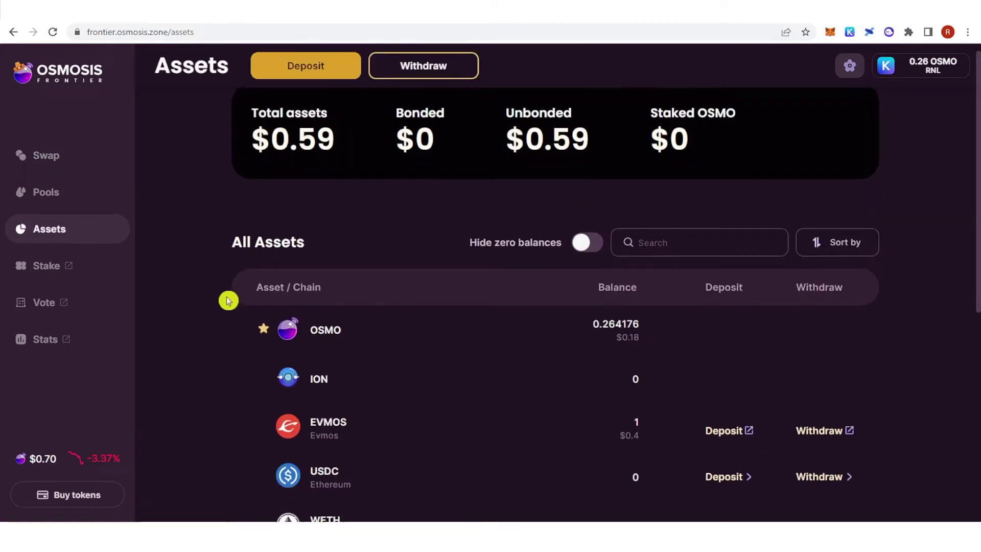
pyautogui.scroll(-1, 228, 301)
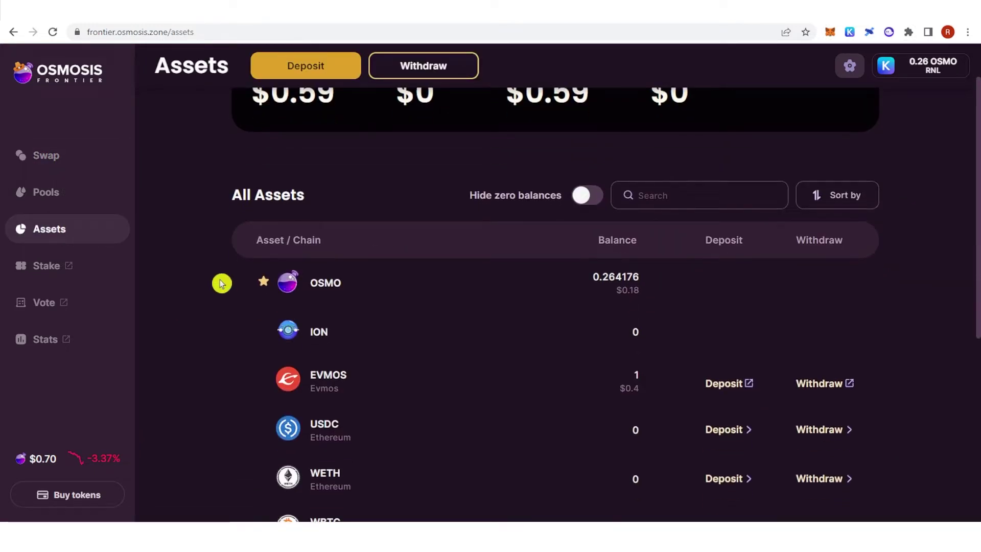
pyautogui.scroll(-1, 225, 281)
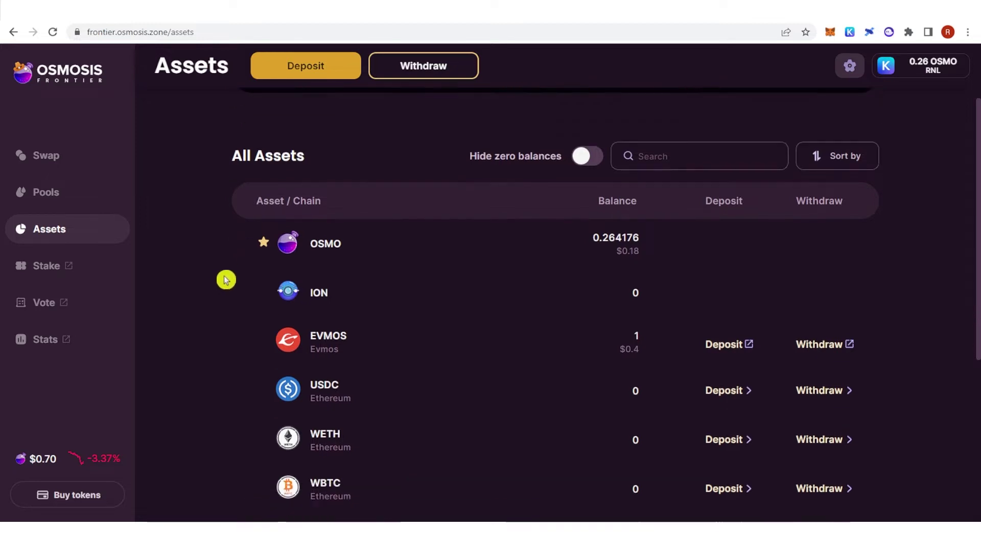
pyautogui.scroll(-2, 481, 334)
pyautogui.moveTo(418, 344)
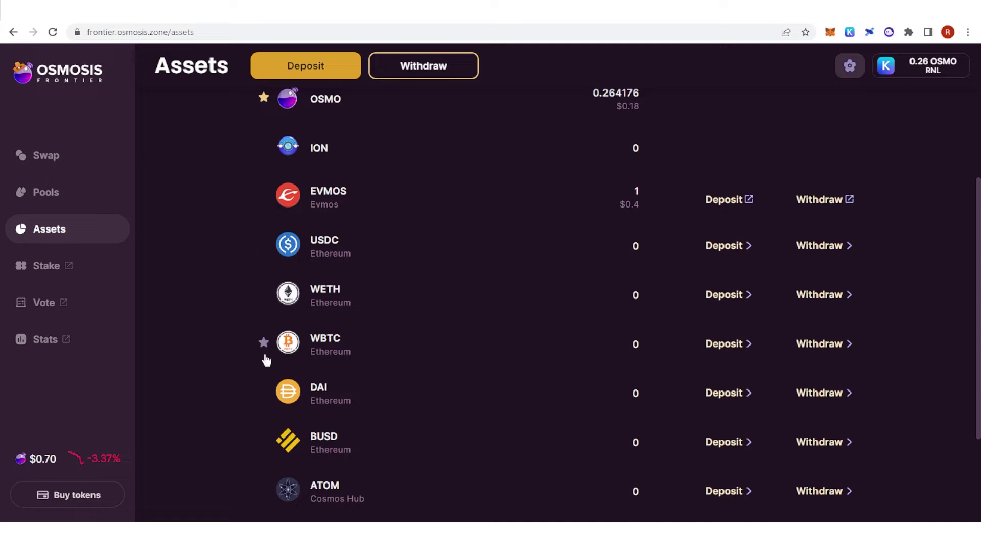
pyautogui.scroll(-1, 416, 290)
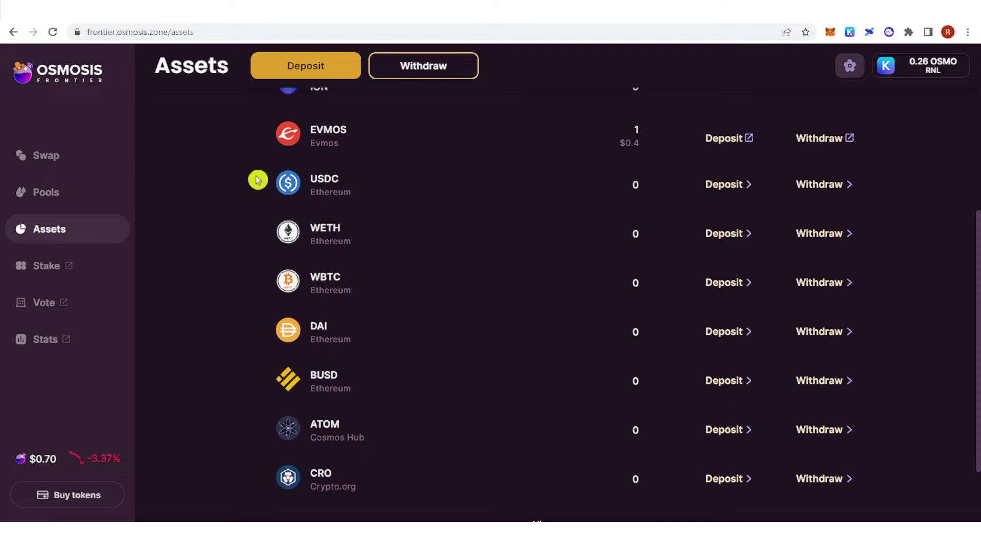
# Return to the Swap page with the ATOM to OSMO swap set up
pyautogui.click(94, 156)
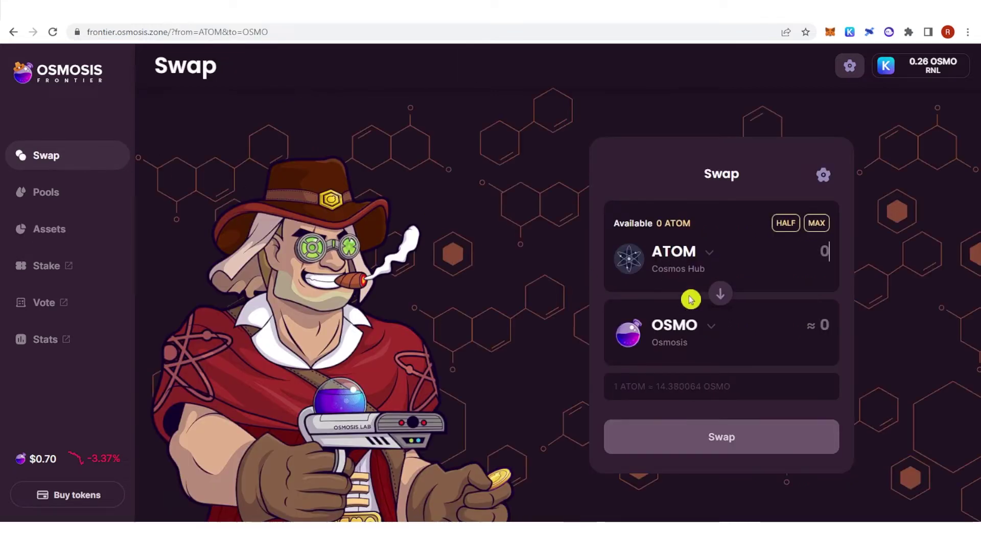
# Change the swap's receiving token from OSMO to EVMOS, quoting 1 ATOM ≈ 24.57 EVMOS
pyautogui.click(709, 255)
pyautogui.scroll(-2, 702, 379)
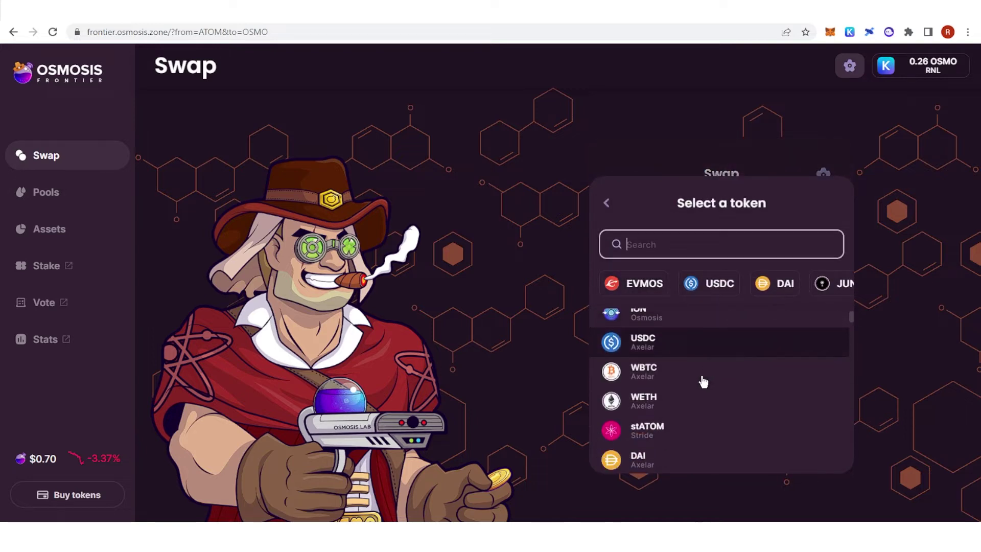
pyautogui.click(606, 205)
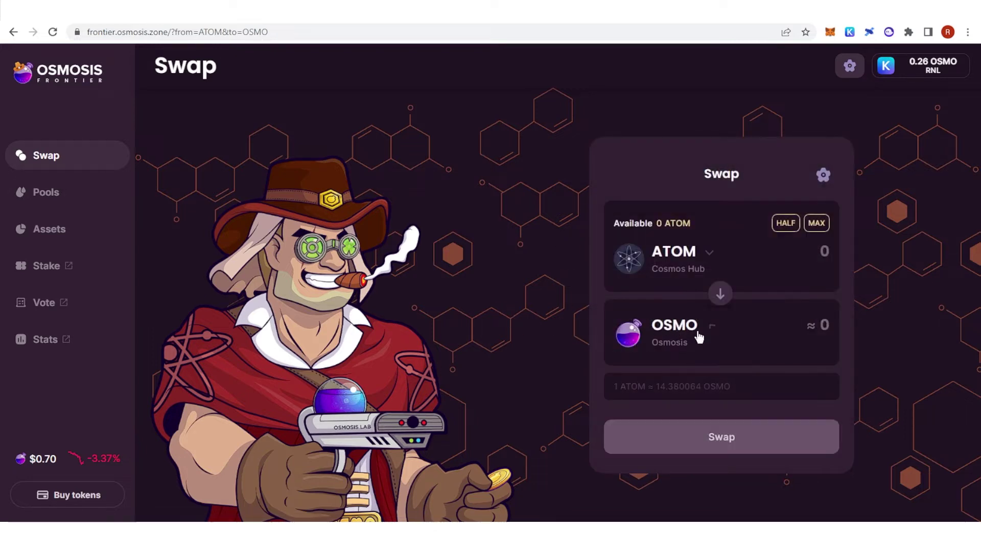
pyautogui.click(699, 337)
pyautogui.click(658, 289)
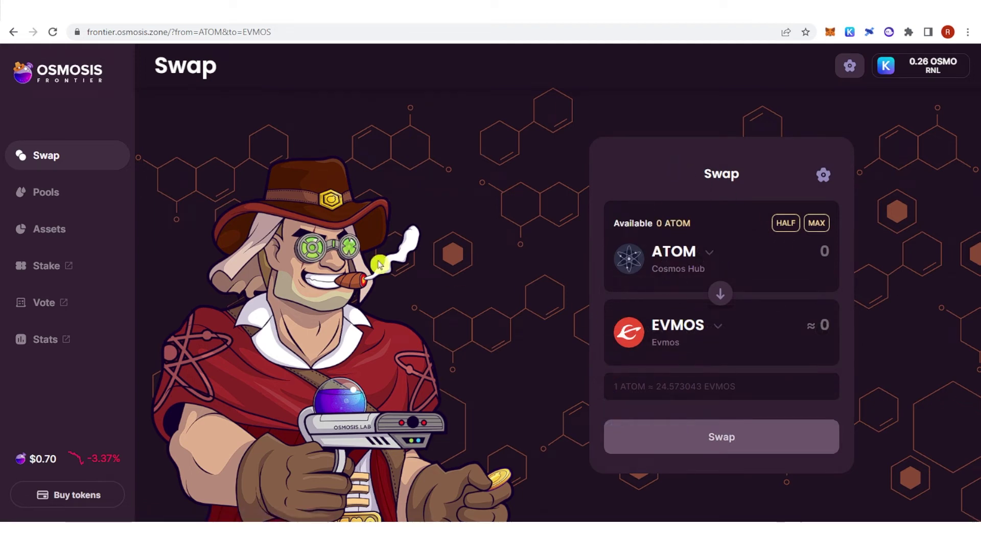
# Start an EVMOS withdrawal from Assets, with the transfer running from Osmosis to Evmos
pyautogui.click(66, 230)
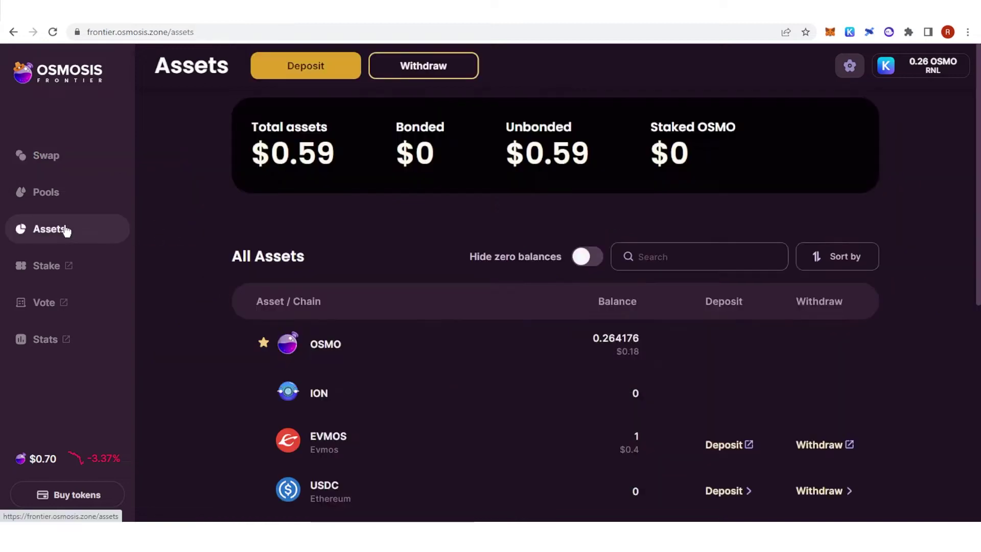
pyautogui.scroll(-1, 355, 250)
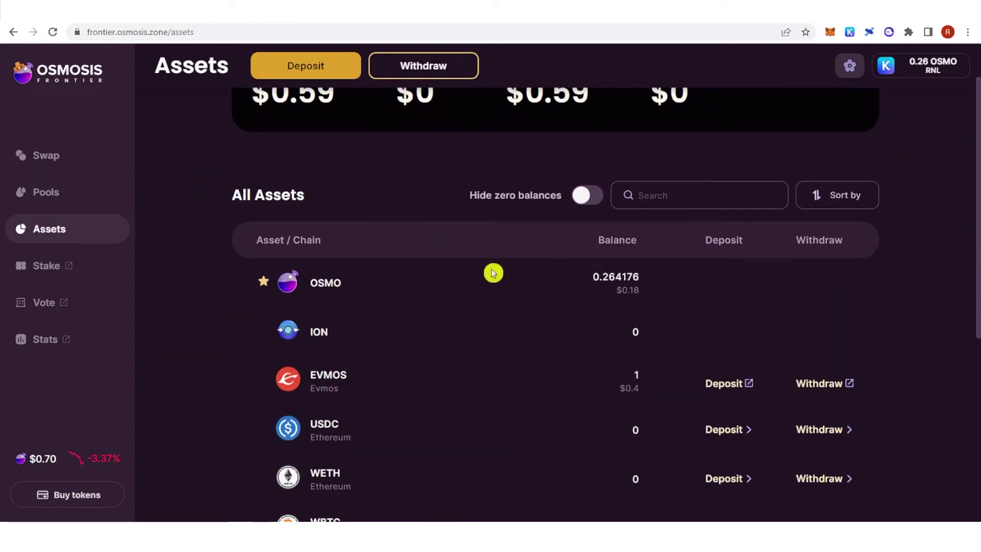
pyautogui.click(817, 386)
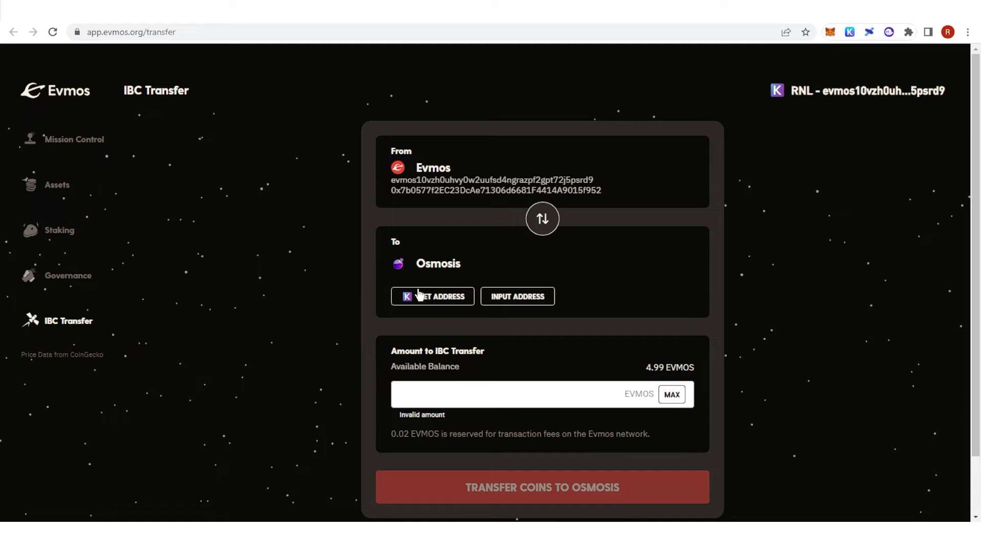
pyautogui.click(541, 219)
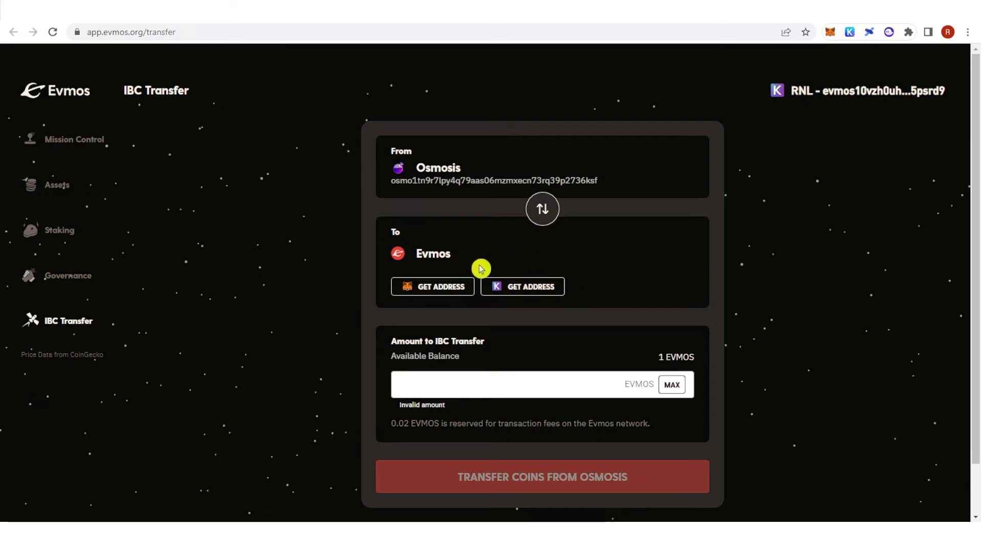
# Fill in the receiving Evmos address from the Keplr wallet
pyautogui.click(521, 293)
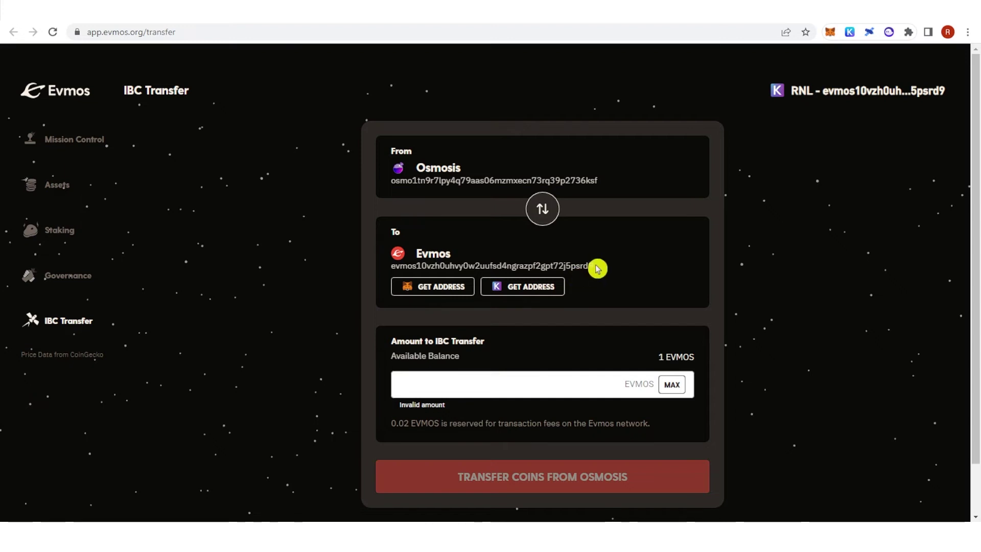
# Enter the full 0.9999999999999999 EVMOS balance as the transfer amount
pyautogui.click(500, 383)
pyautogui.click(500, 384)
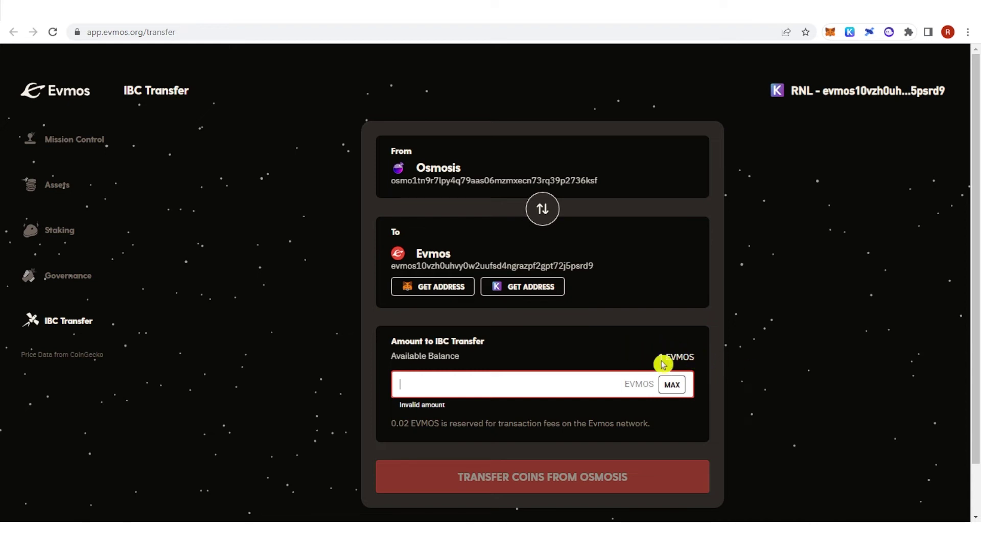
pyautogui.click(673, 384)
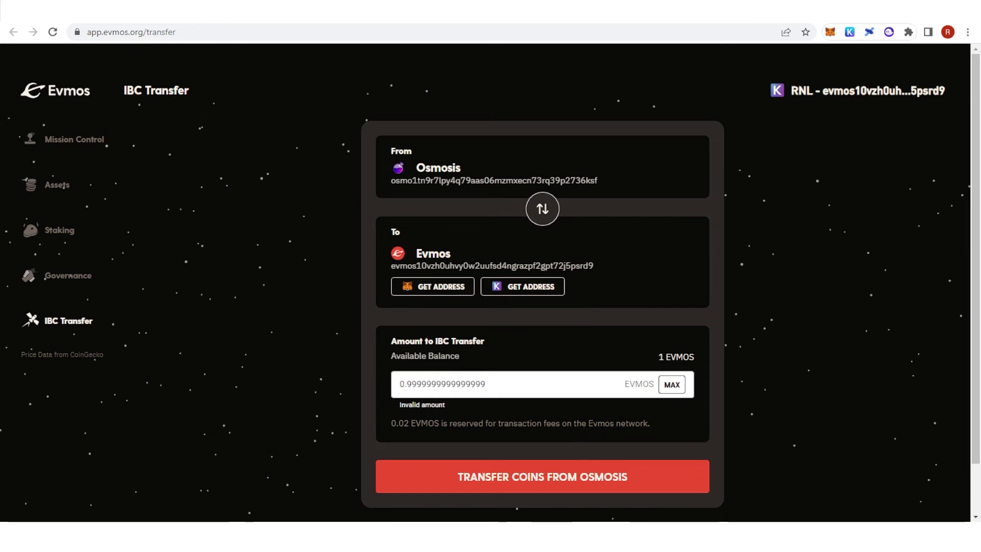
pyautogui.scroll(-1, 592, 421)
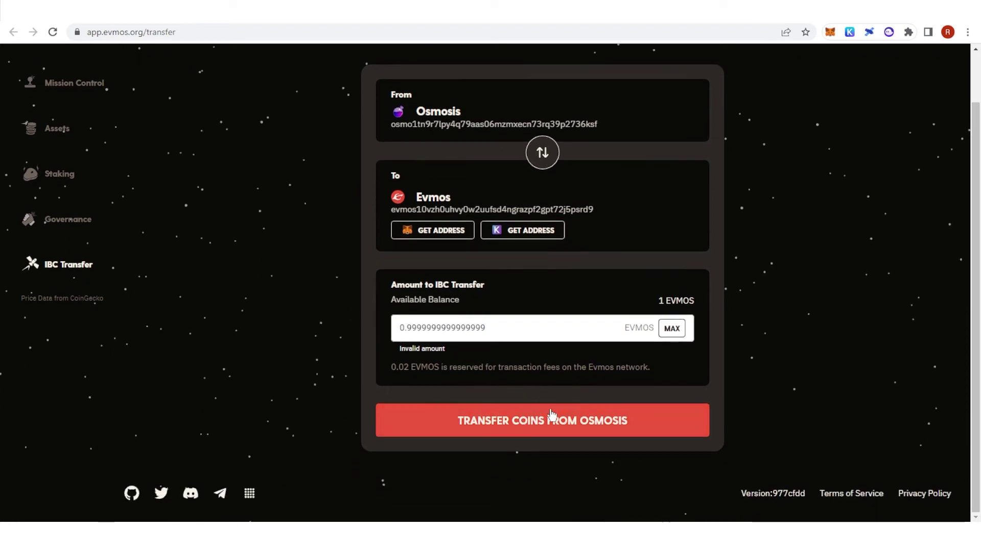
# Submit the 0.9999999999999999 EVMOS transfer and approve it in Keplr at the average fee
pyautogui.click(542, 428)
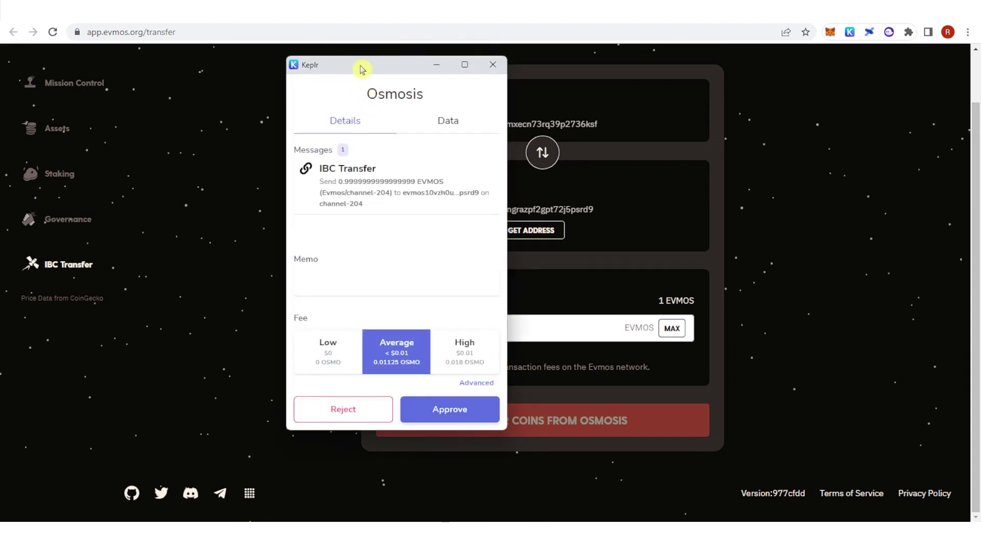
pyautogui.moveTo(361, 66); pyautogui.dragTo(306, 46)
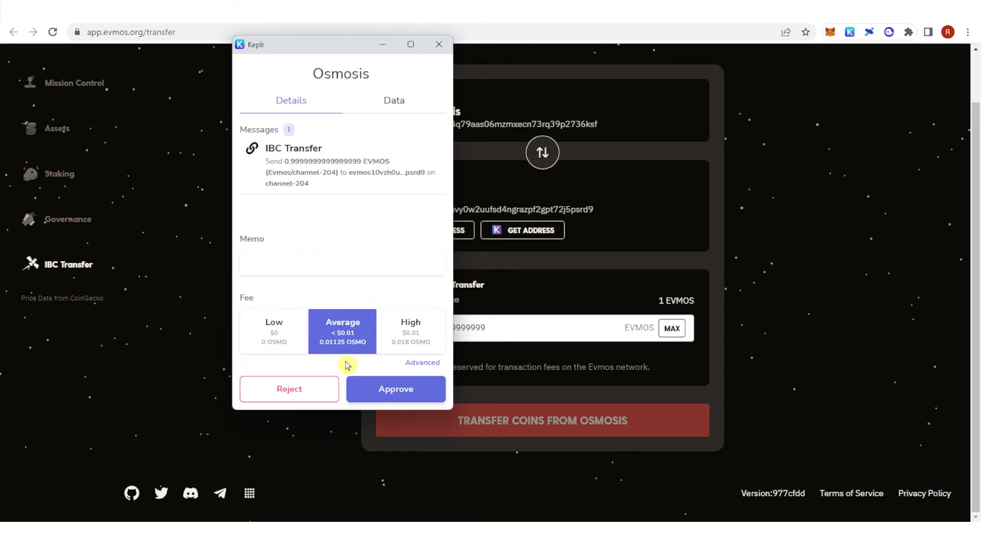
pyautogui.click(406, 392)
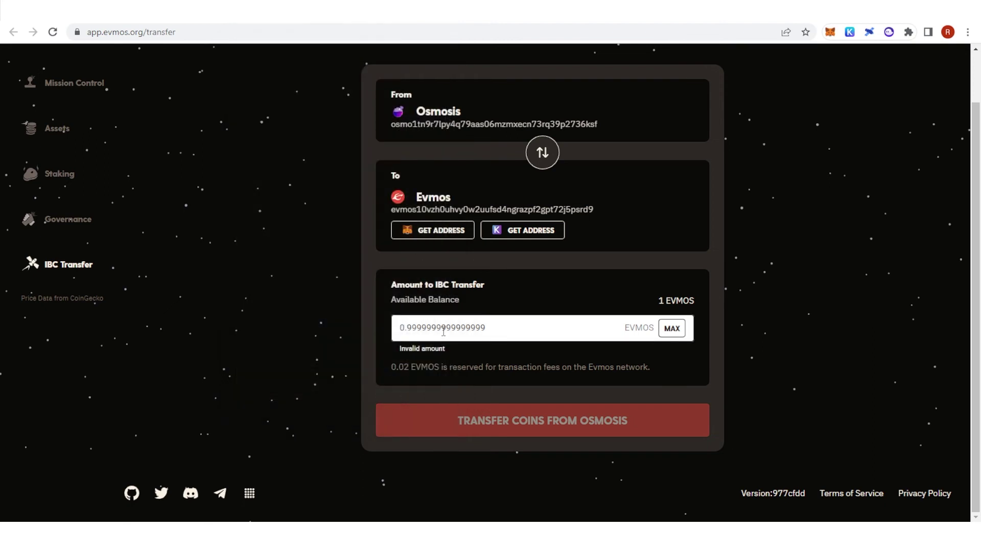
# Wait for the notice that the import is in process, taking up to 15 minutes
pyautogui.click(343, 329)
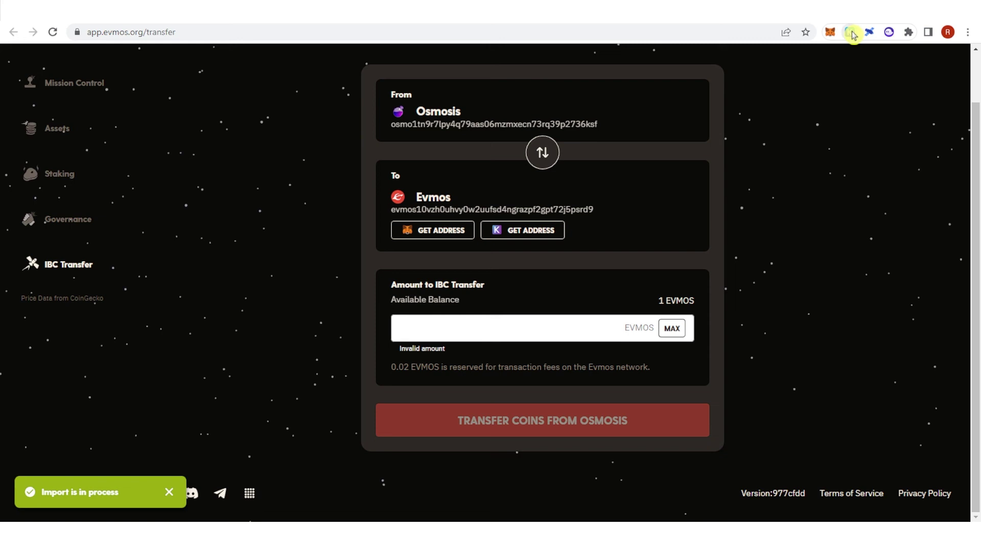
# Switch the Keplr wallet to the Evmos chain to check its EVMOS balance
pyautogui.click(849, 32)
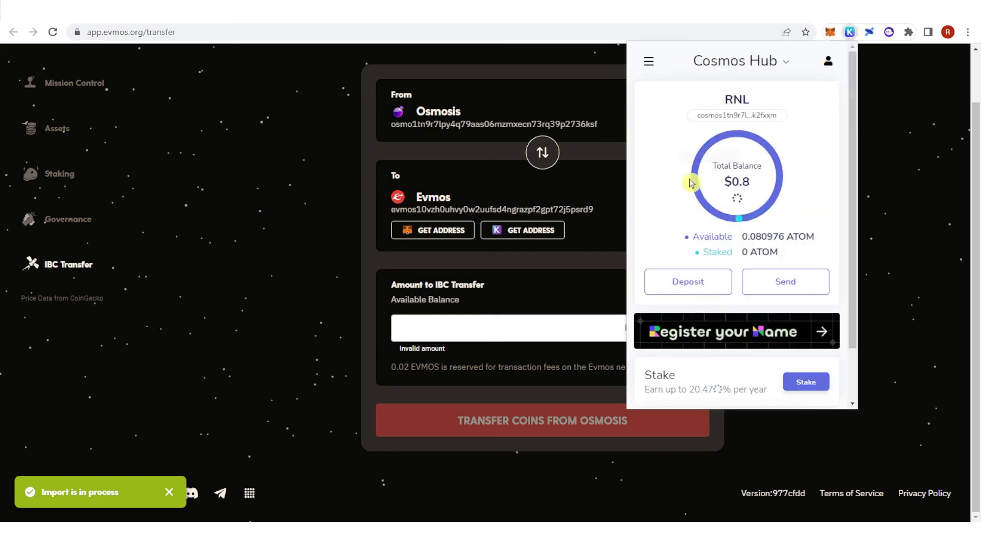
pyautogui.click(745, 69)
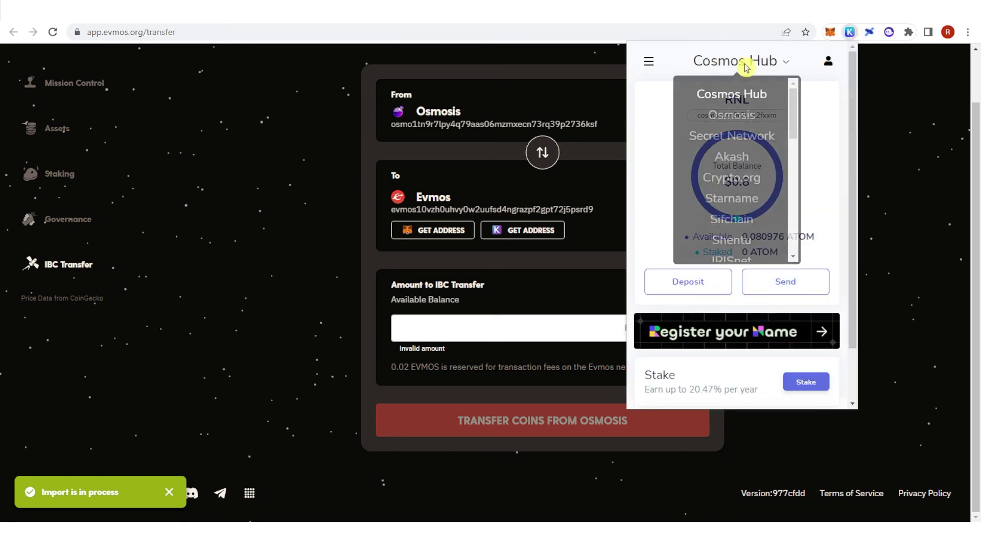
pyautogui.scroll(-3, 740, 185)
pyautogui.scroll(-3, 741, 189)
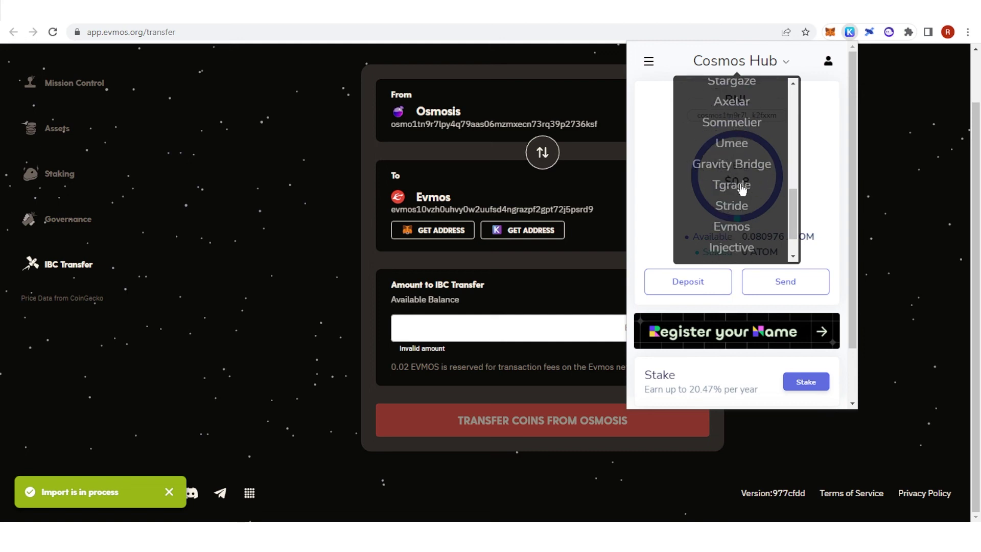
pyautogui.scroll(-1, 742, 188)
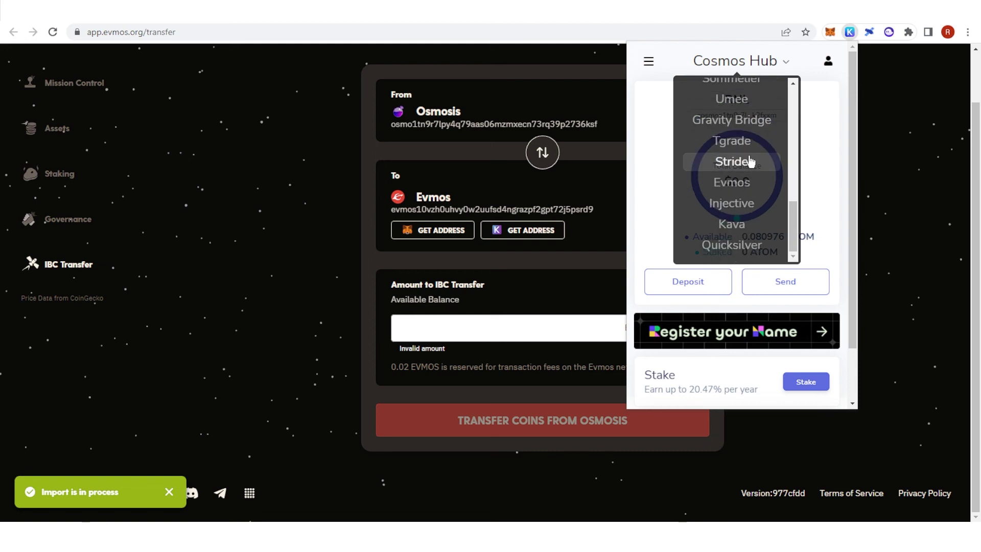
pyautogui.click(738, 186)
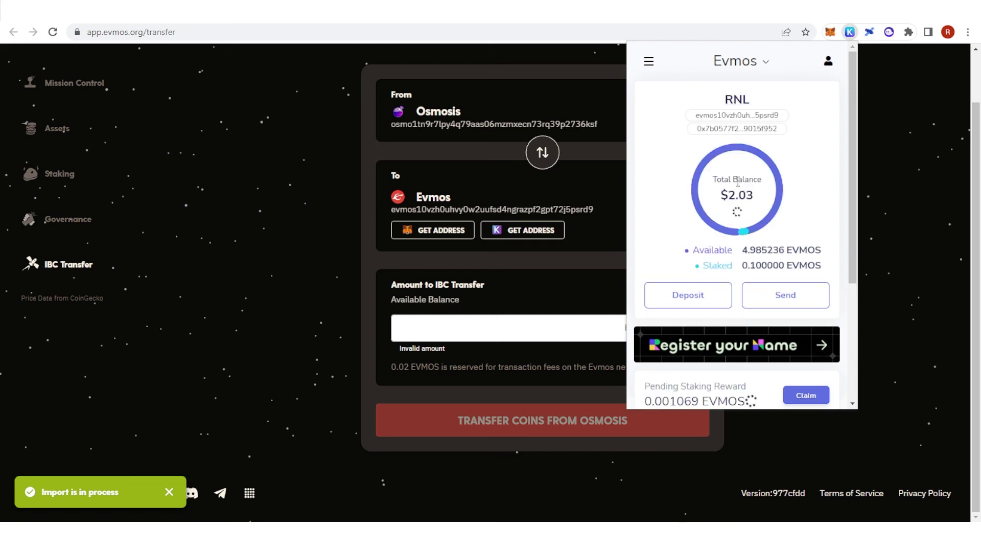